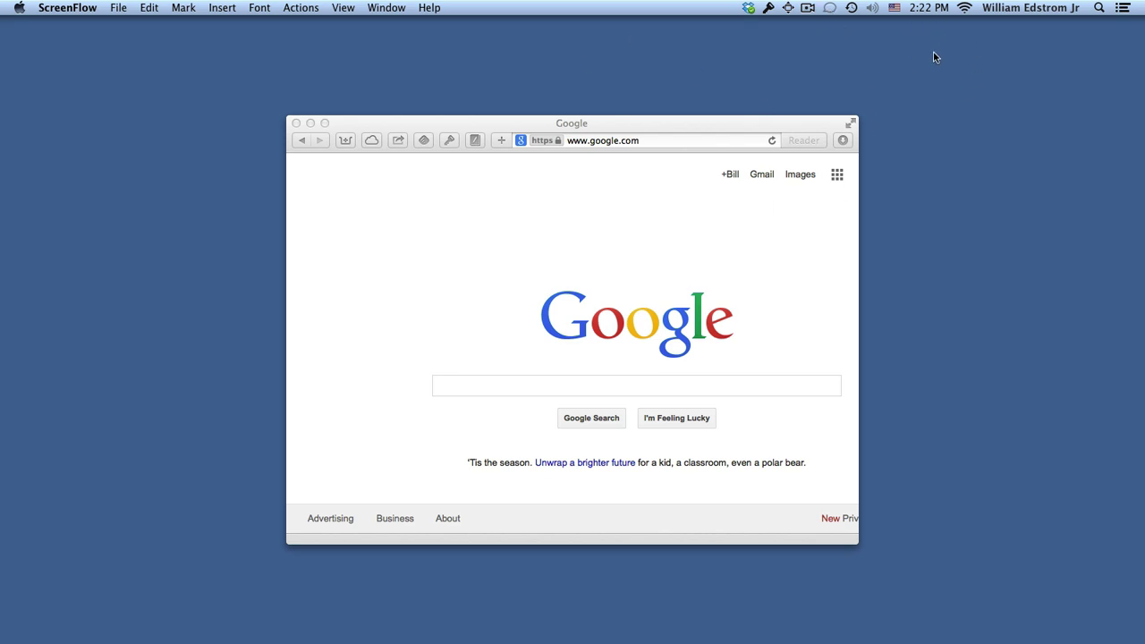
Step: Reveal PBJ-5G's extended Wi-Fi details: 802.11a, channel 153 (5 GHz), RSSI -34
left_click(964, 10)
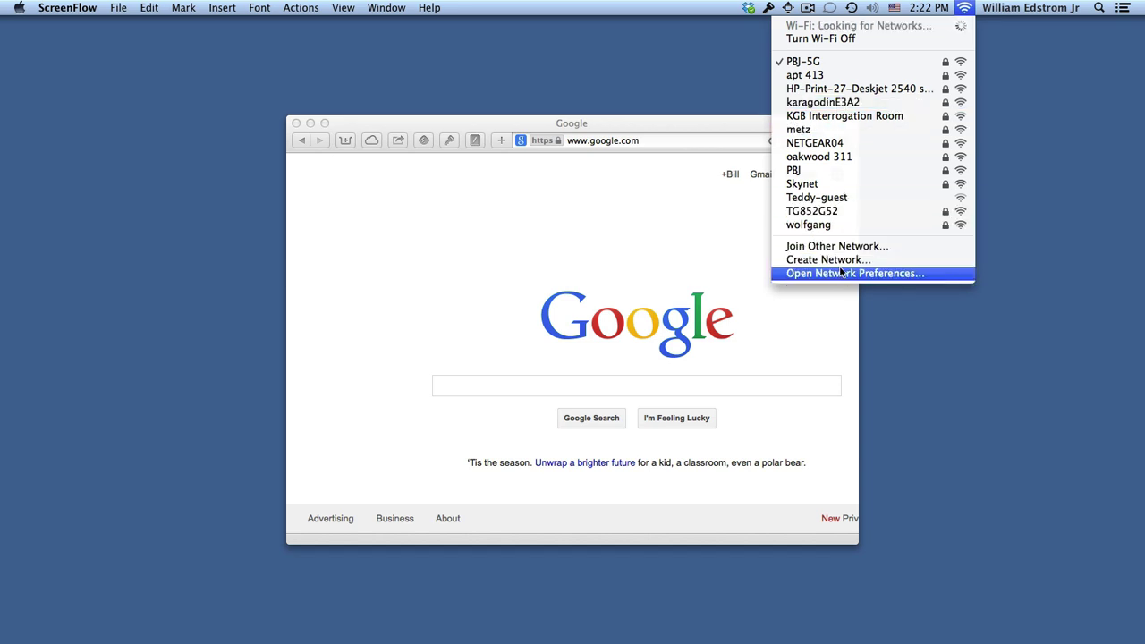
left_click(910, 349)
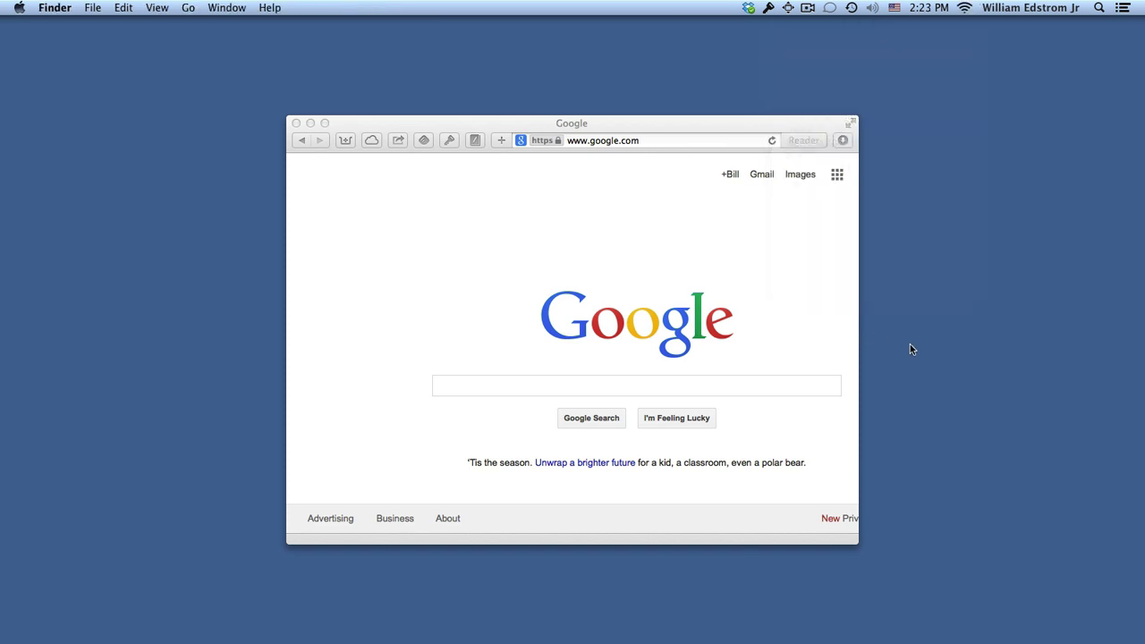
left_click(964, 8)
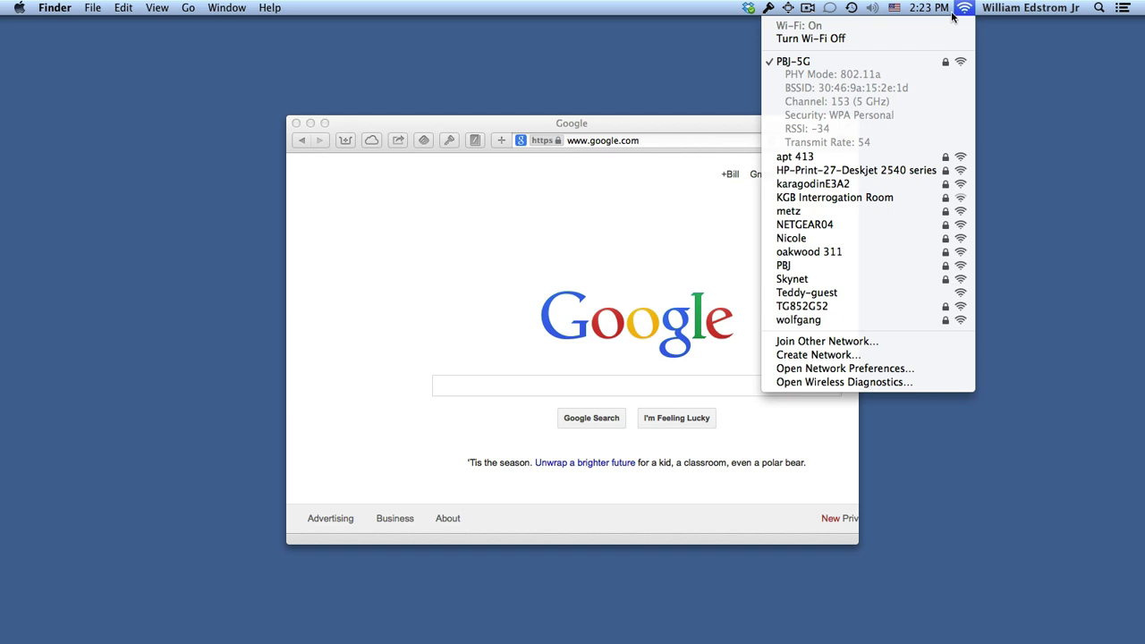
Step: Launch Wireless Diagnostics, run its tests to 'working as expected', and browse the Window menu
left_click(825, 382)
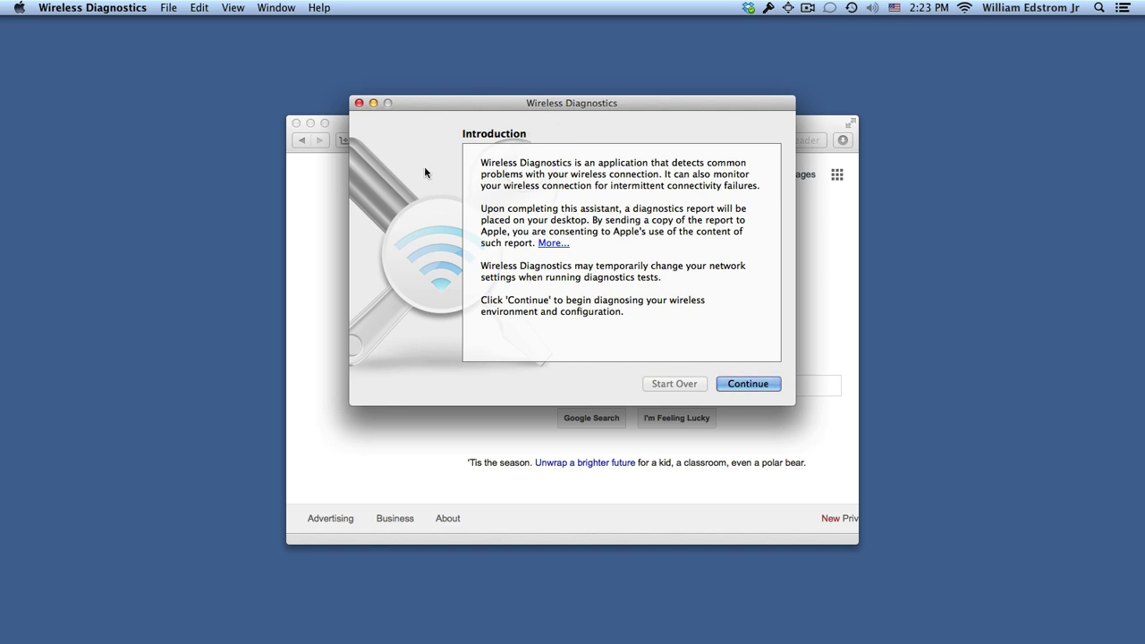
left_click(766, 391)
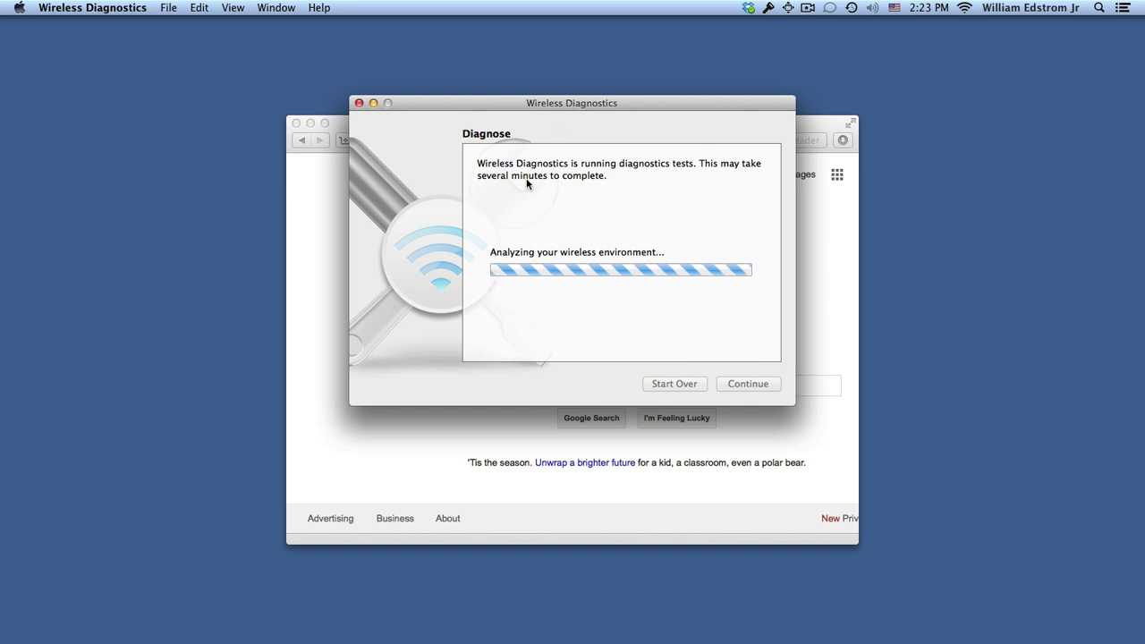
left_click(280, 9)
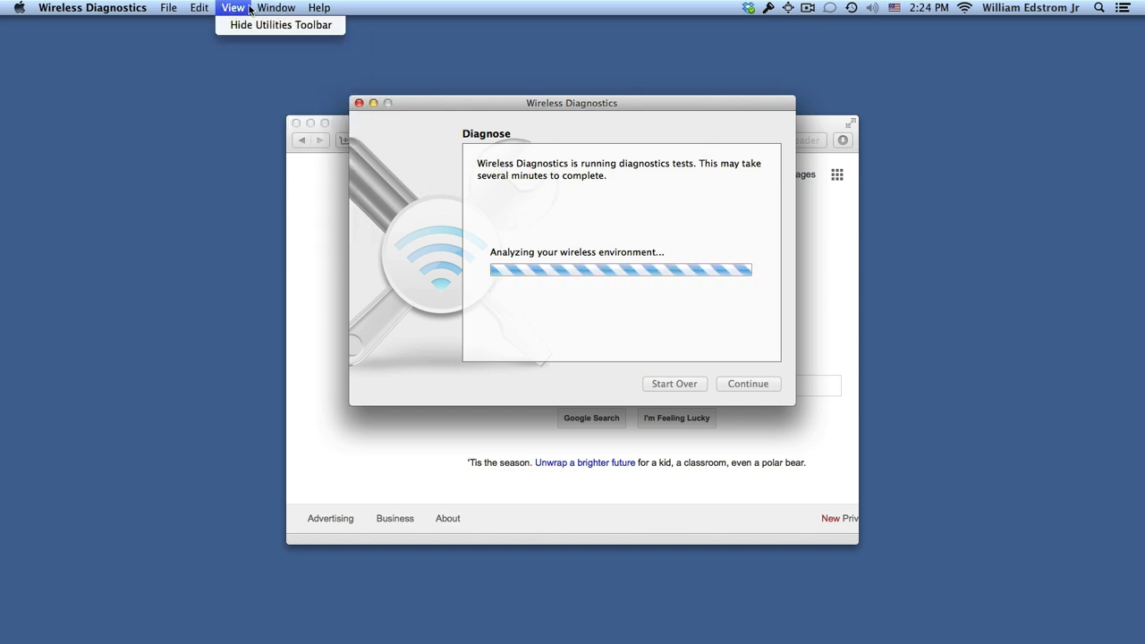
mouse_move(246, 9)
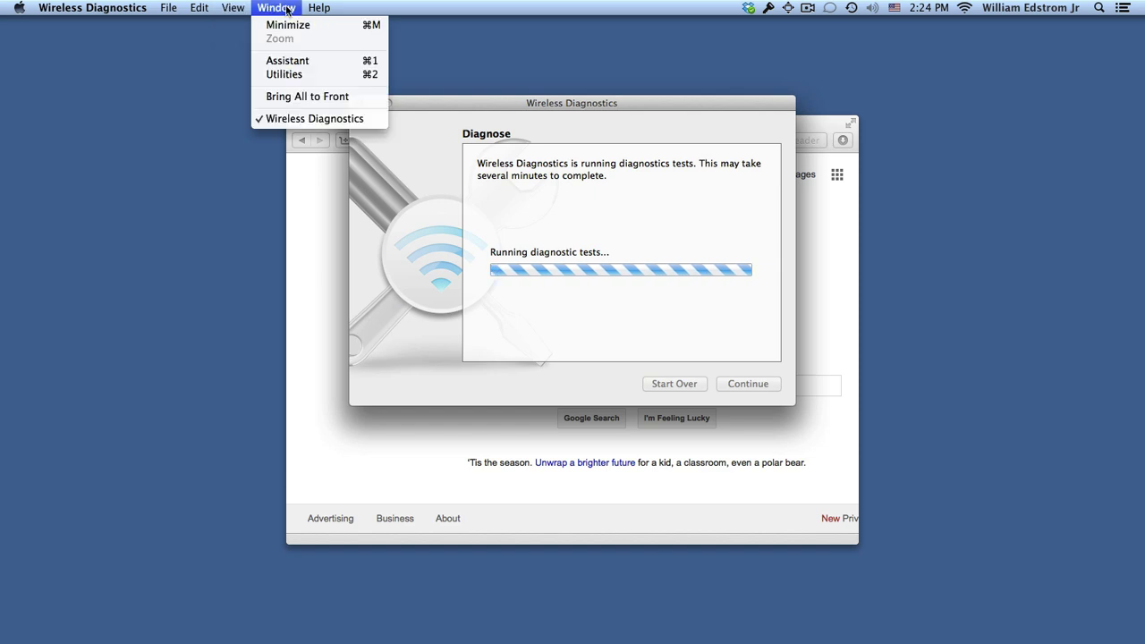
left_click(635, 152)
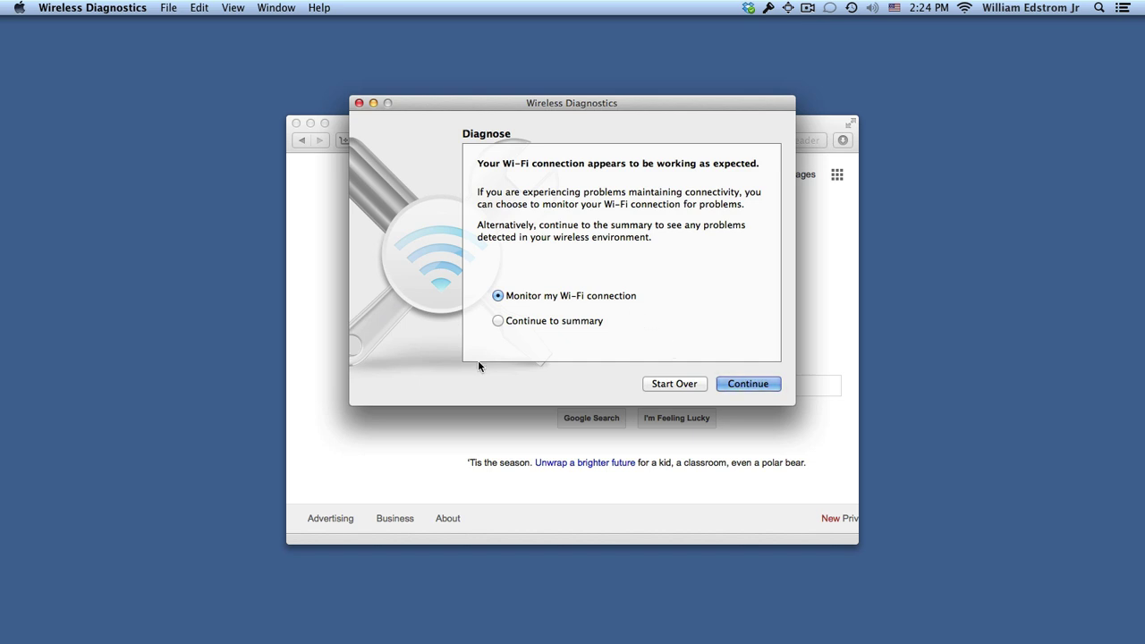
left_click(281, 10)
mouse_move(240, 12)
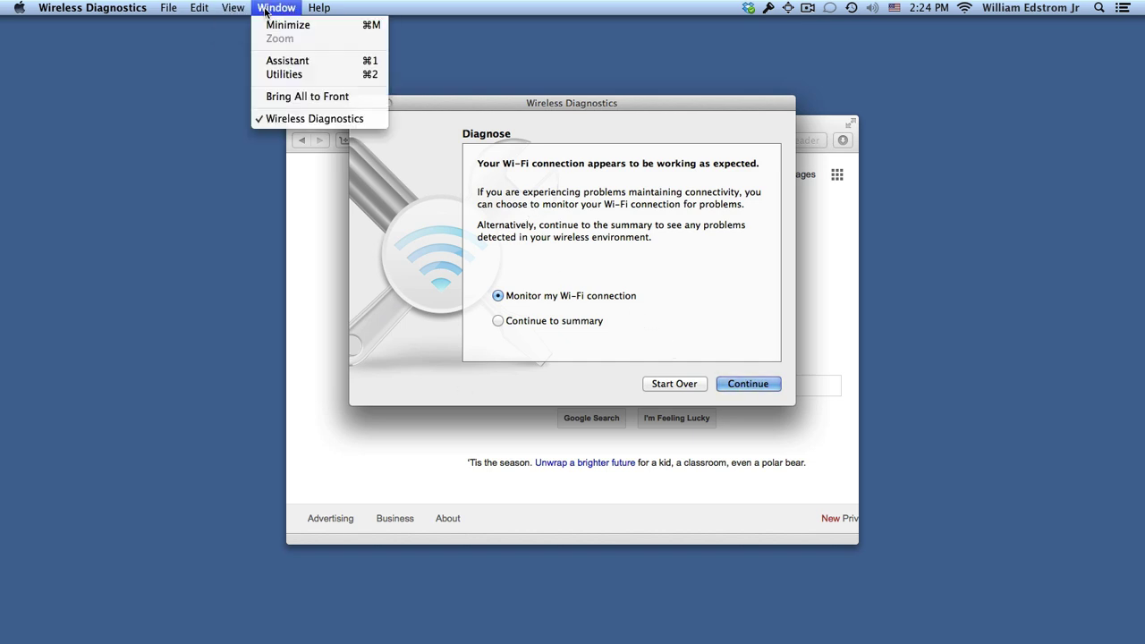
Step: Run a Wi-Fi Scan from Utilities, finding best channels 3, 4 (2.4 GHz) and 36, 40 (5 GHz)
left_click(297, 75)
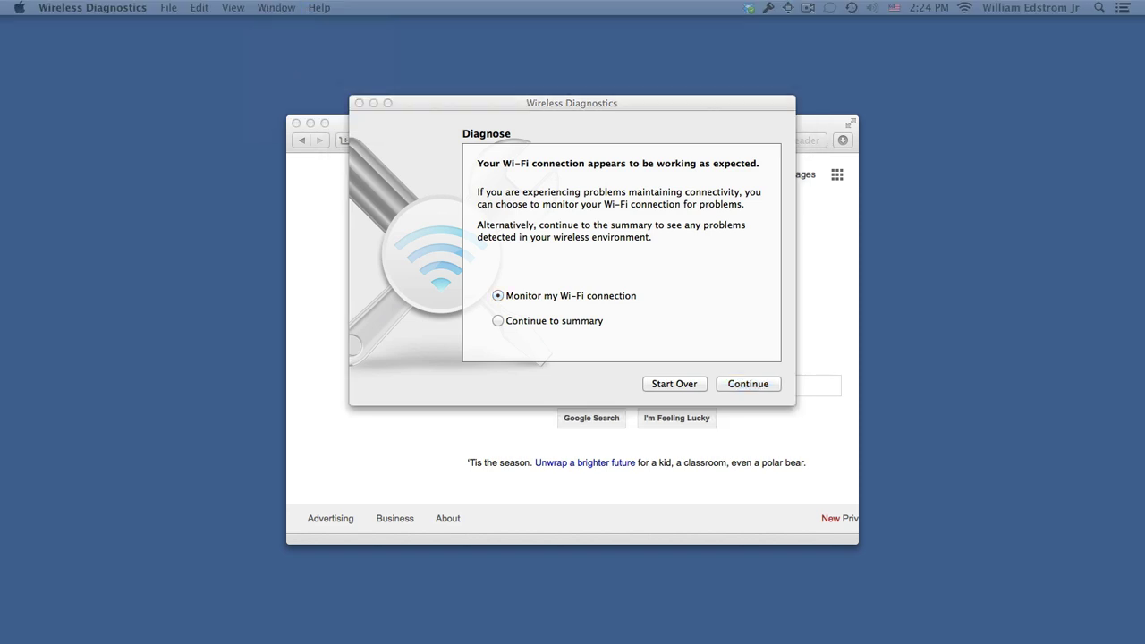
left_click_drag(371, 67, 704, 170)
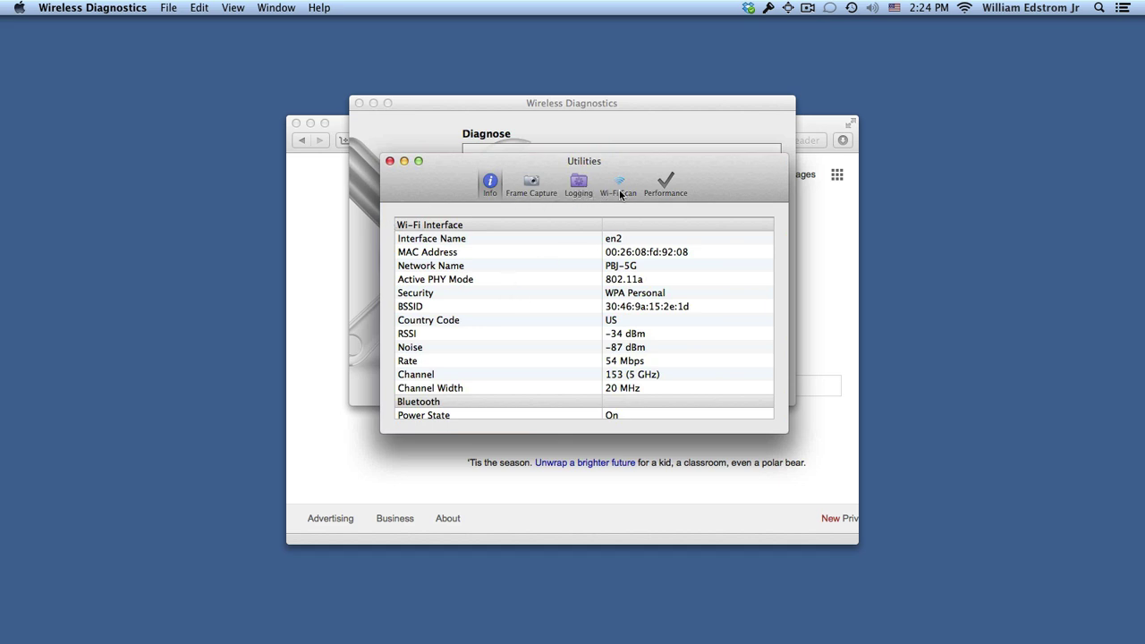
left_click(623, 187)
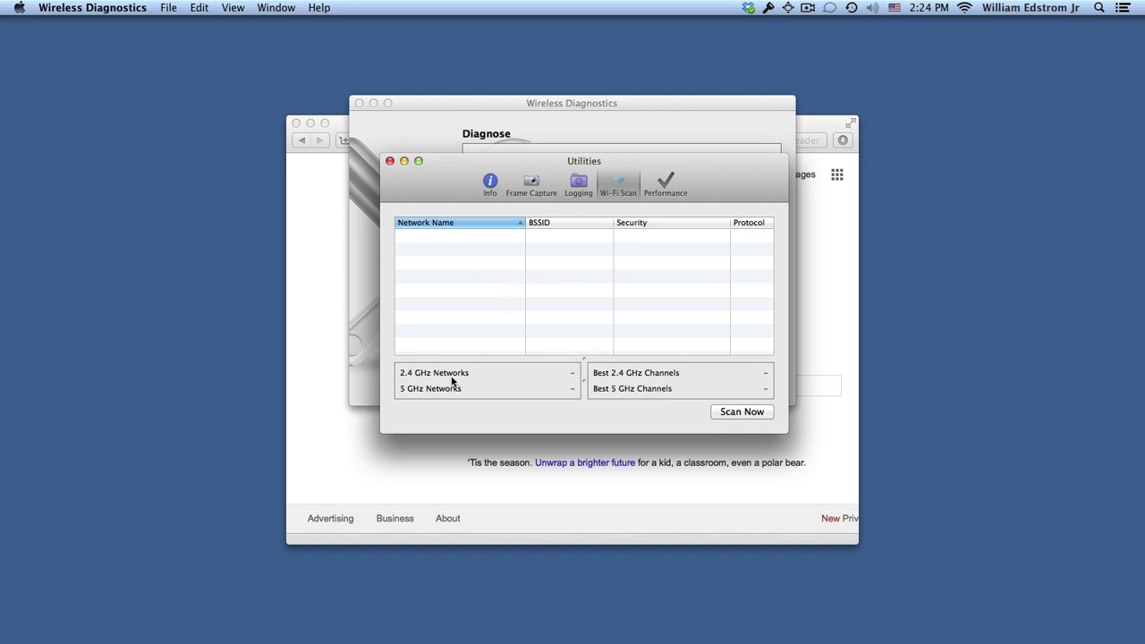
left_click(743, 411)
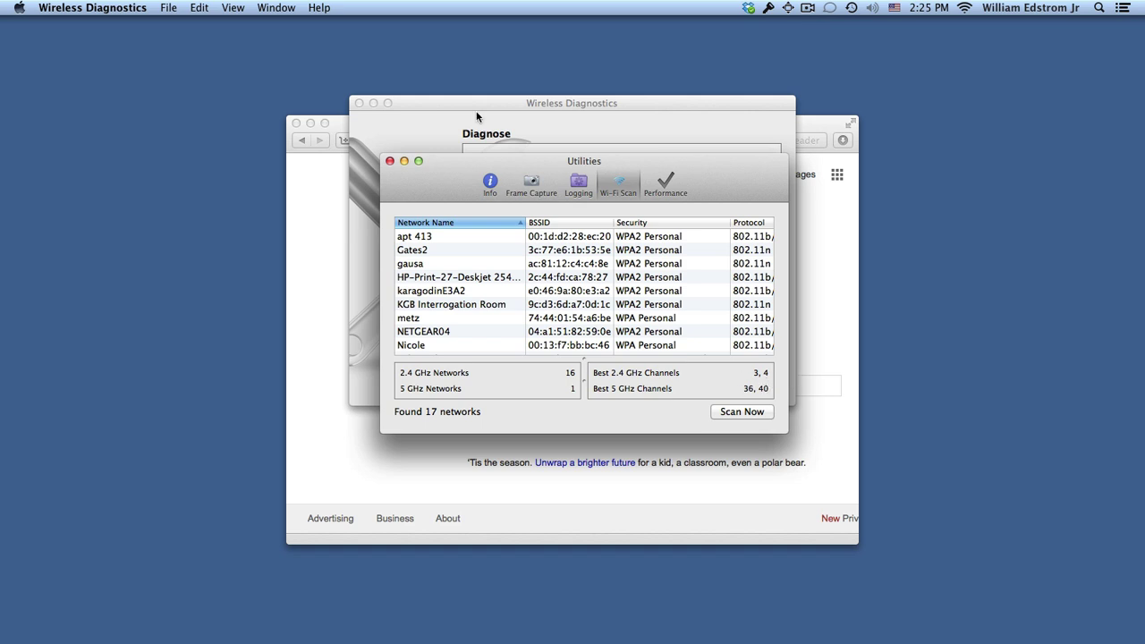
Step: Close the Wireless Diagnostics windows and bring Safari to the front
left_click(390, 161)
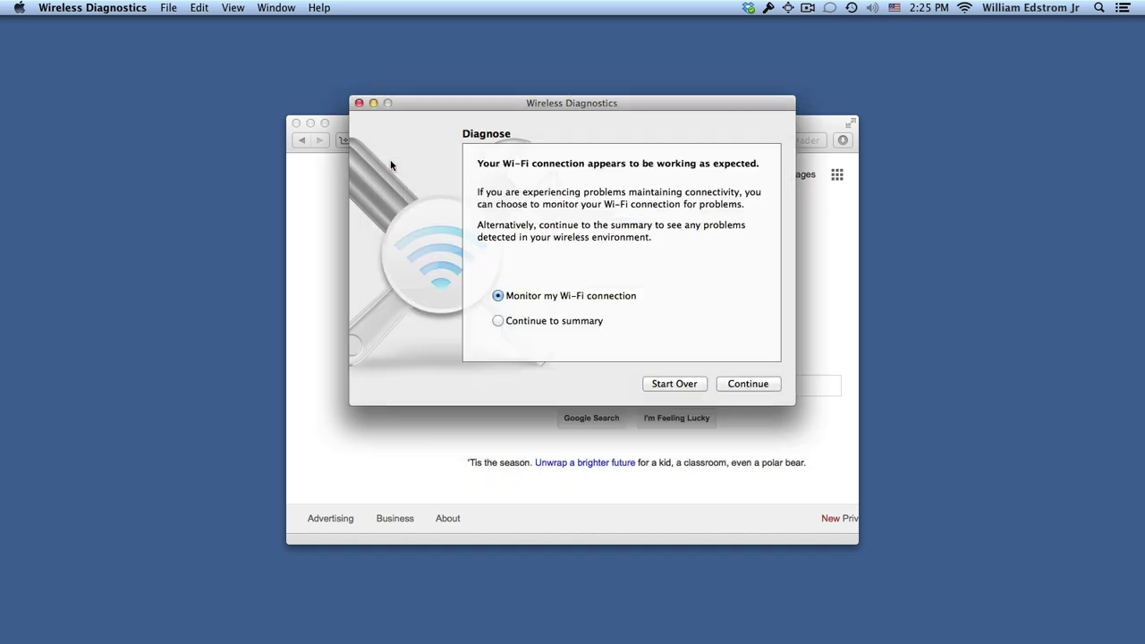
left_click(358, 104)
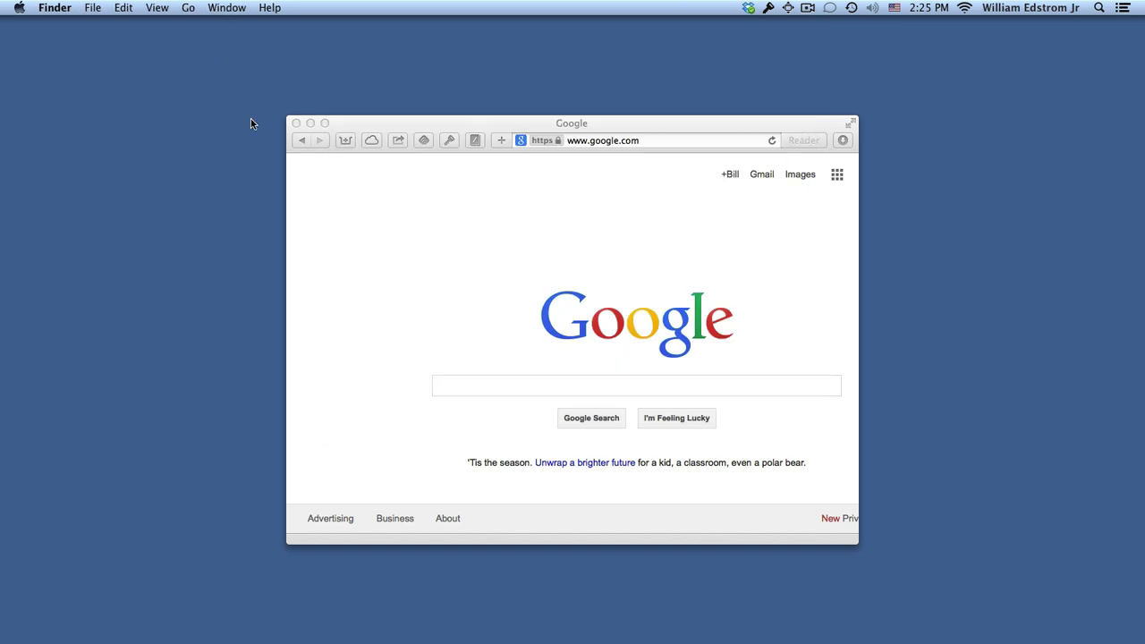
left_click(482, 246)
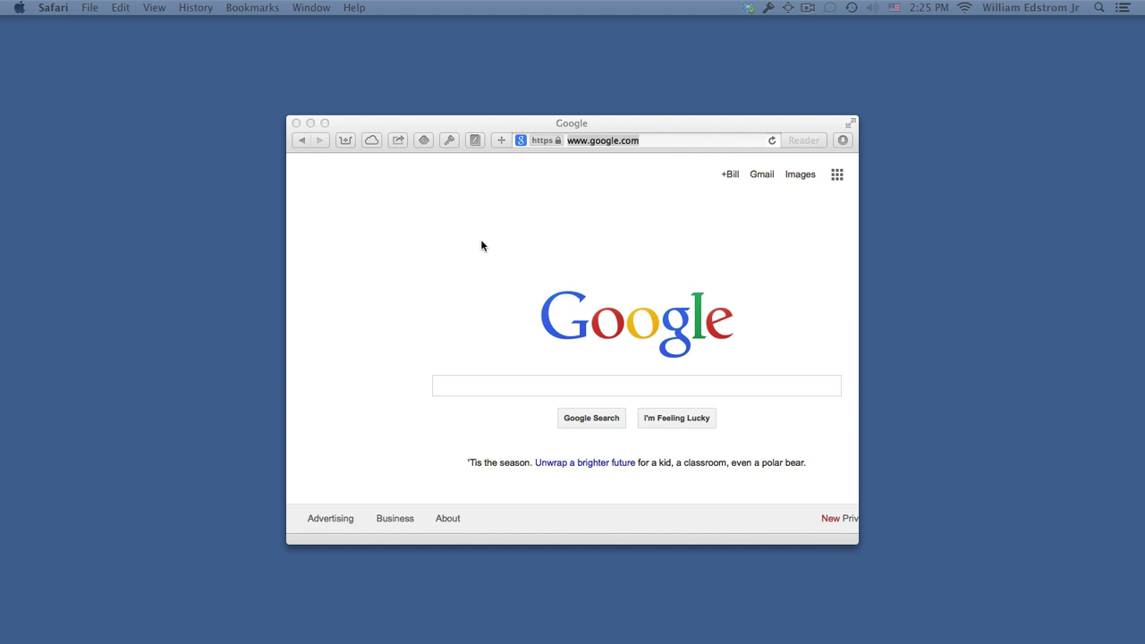
Step: Go to routerlogin.net and enter the router's admin user name and password
left_click(621, 142)
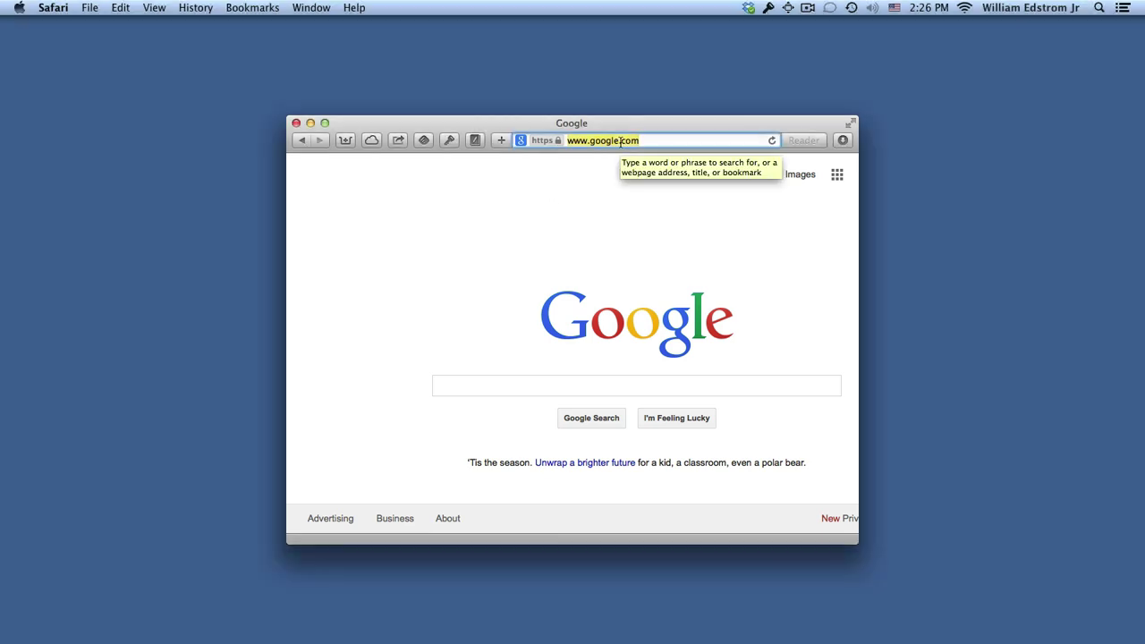
type("routerlogin.net")
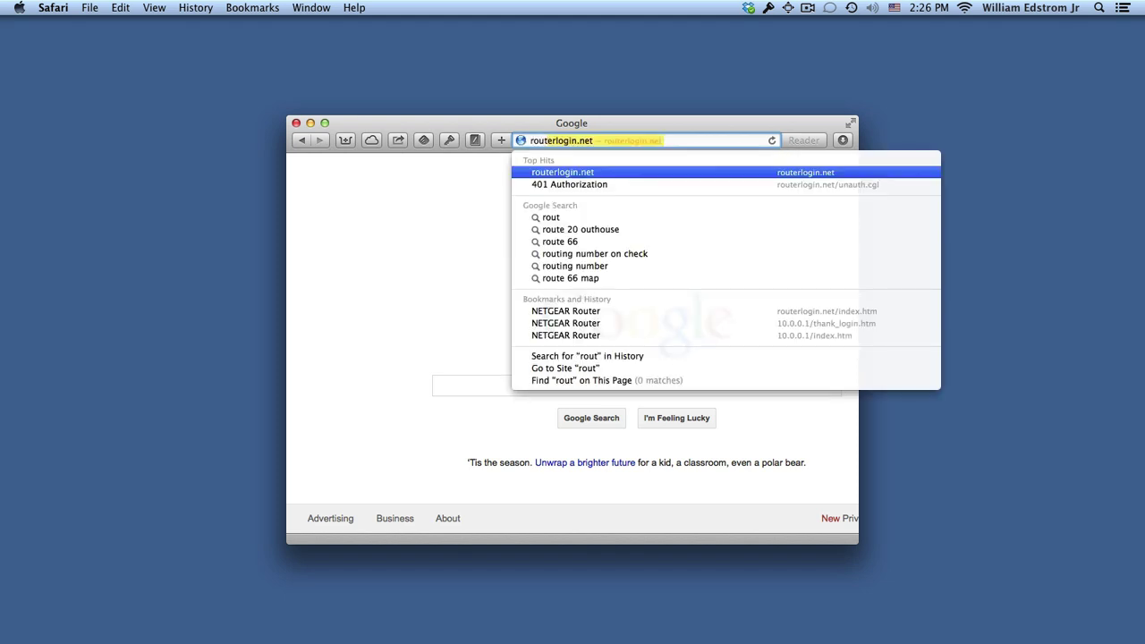
key("Return")
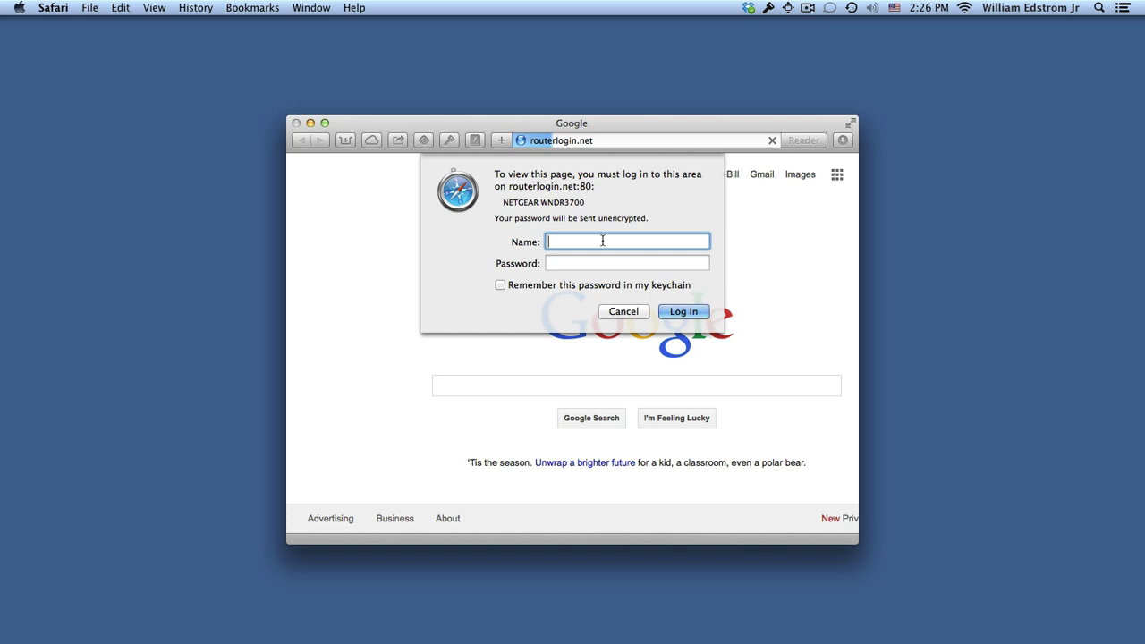
type("admin")
left_click(551, 263)
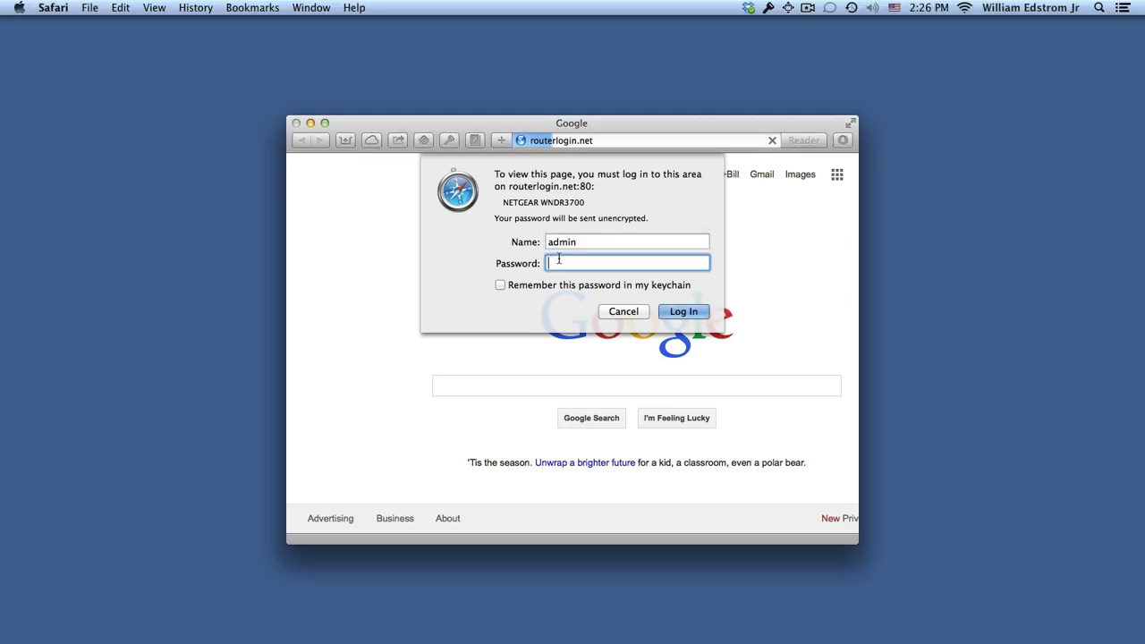
type("password")
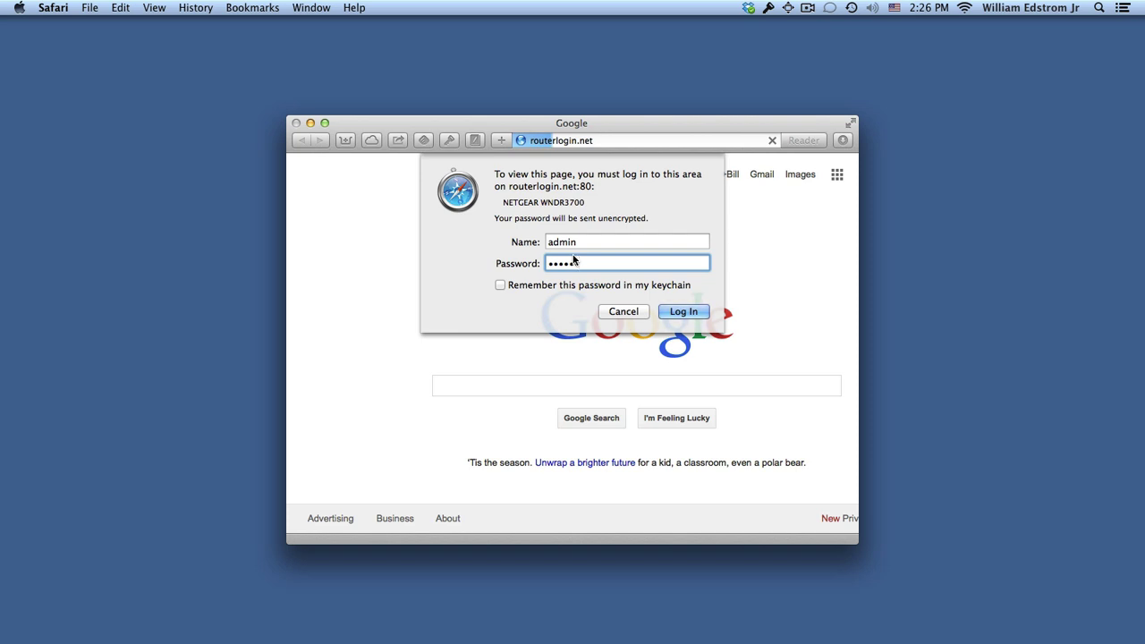
Step: Log in to the NETGEAR router, enlarge the window, and cancel the firmware check
left_click(683, 311)
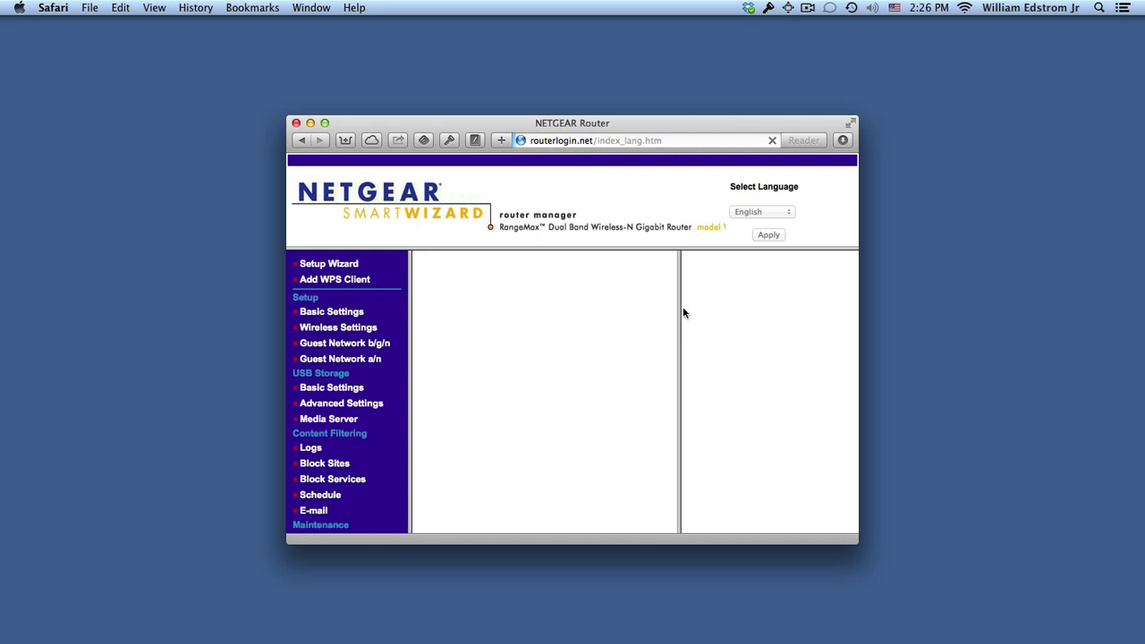
left_click_drag(639, 130, 530, 63)
left_click_drag(754, 488, 922, 571)
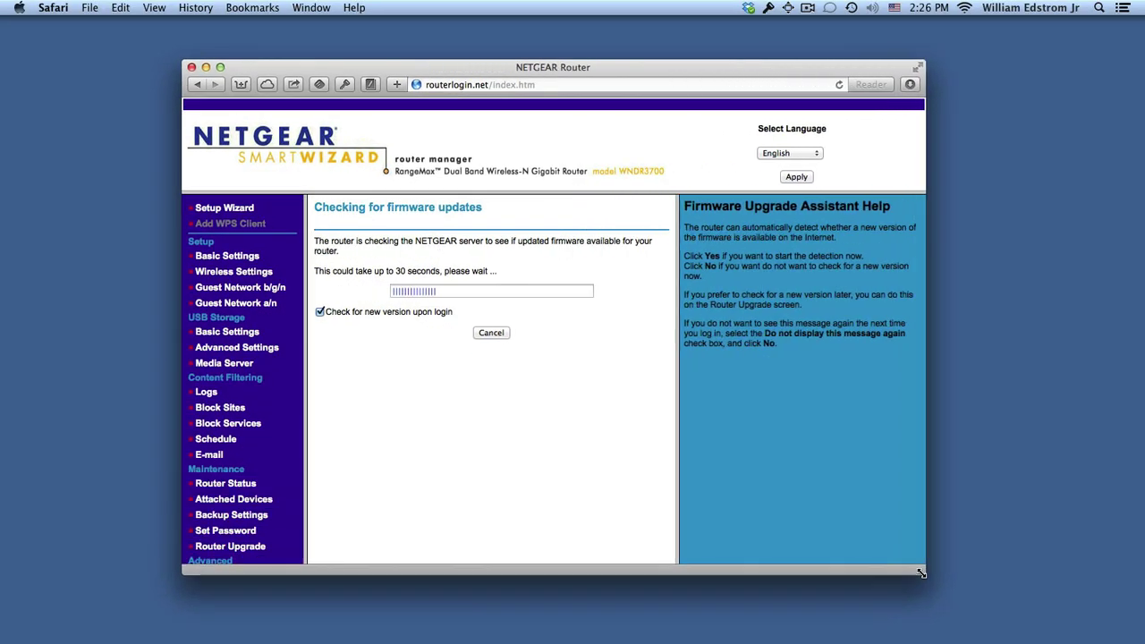
left_click(489, 332)
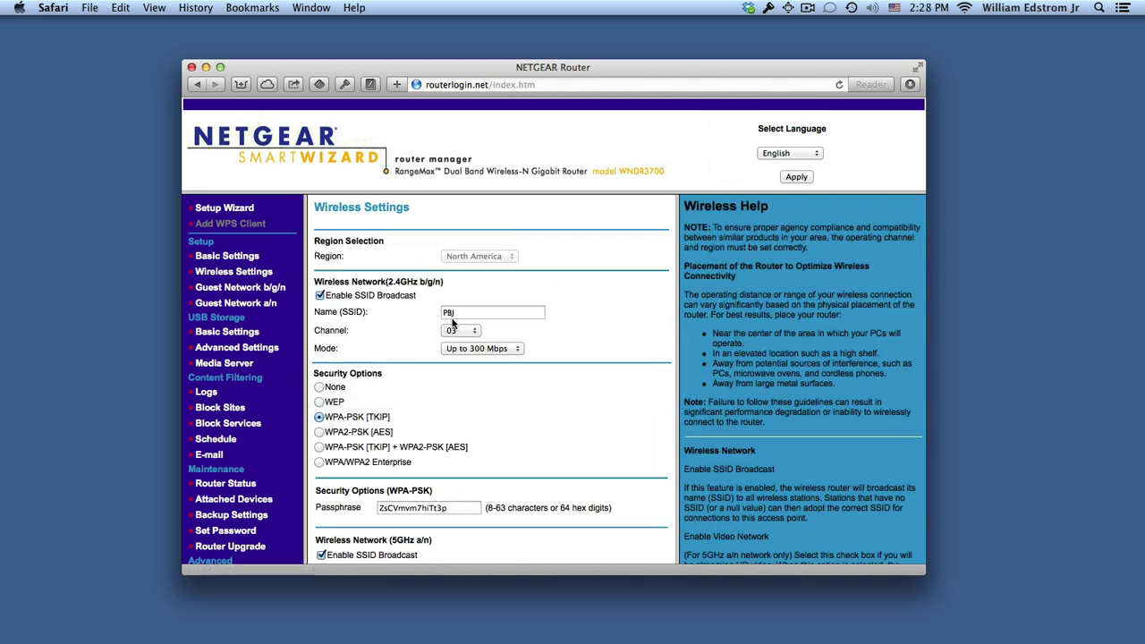
scroll(459, 382, "down", 5)
scroll(460, 383, "down", 2)
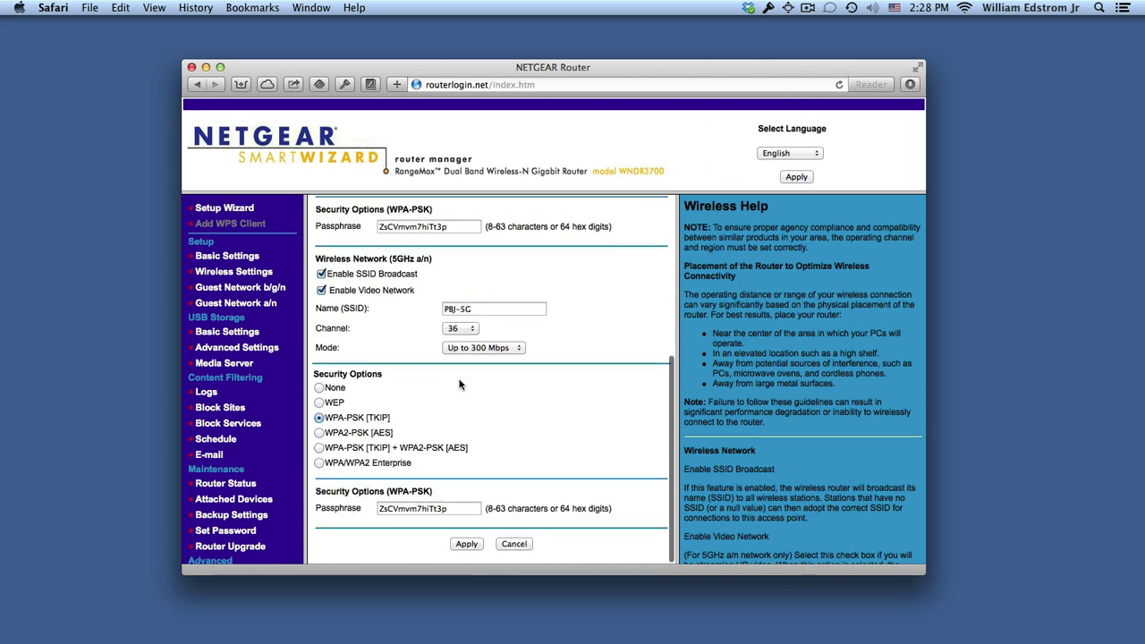
scroll(459, 383, "up", 10)
scroll(459, 385, "down", 10)
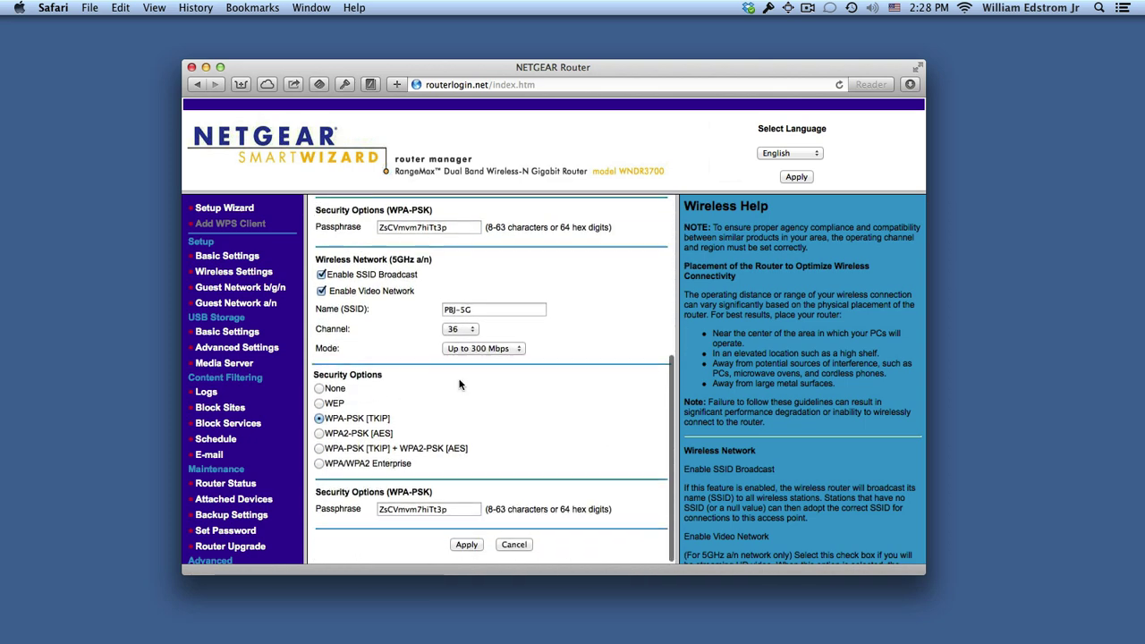
scroll(460, 385, "up", 2)
scroll(460, 382, "up", 5)
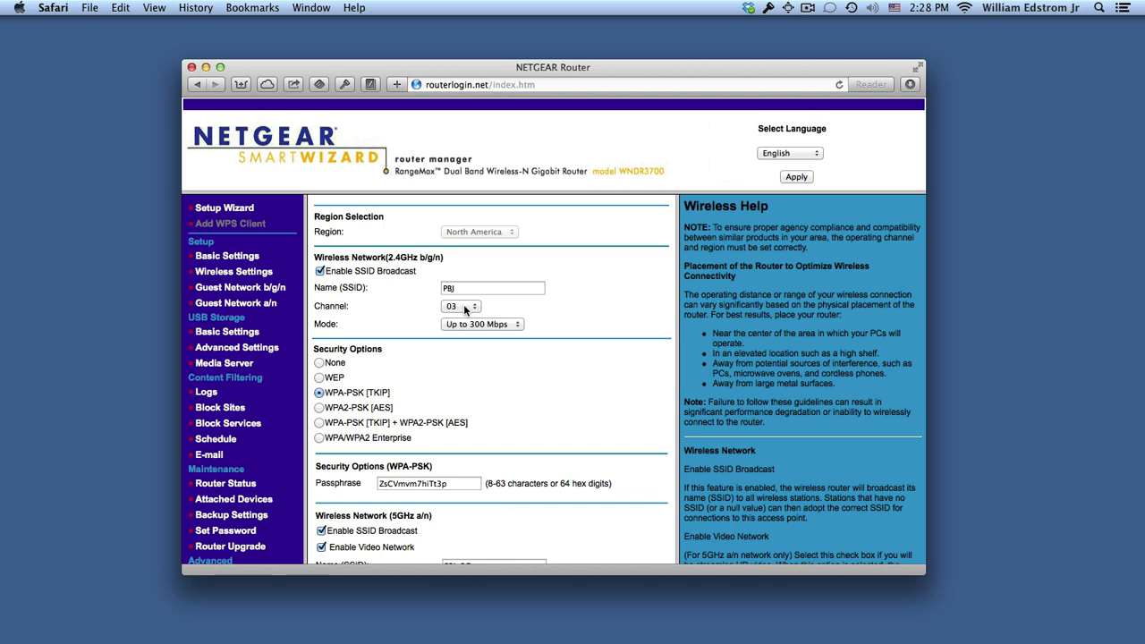
Step: Set the 2.4 GHz channel to 03 on the Wireless Settings page
left_click(464, 308)
left_click(464, 318)
left_click(459, 307)
left_click(459, 294)
Step: Set the 5 GHz PBJ-5G channel to 36
scroll(472, 418, "down", 5)
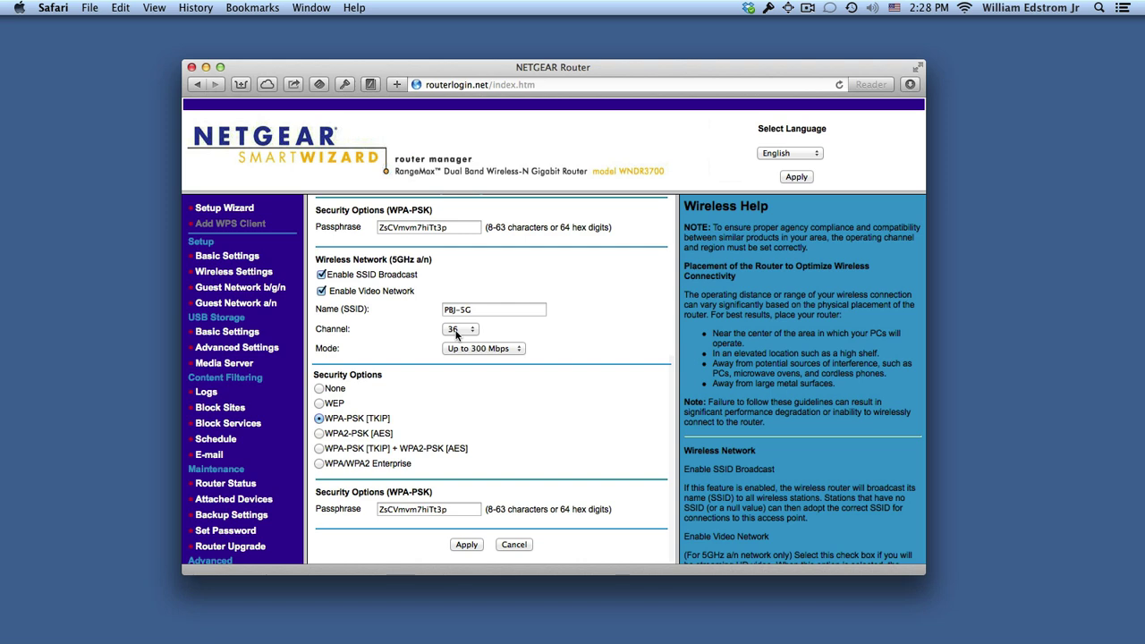
left_click(458, 331)
left_click(460, 341)
left_click(459, 332)
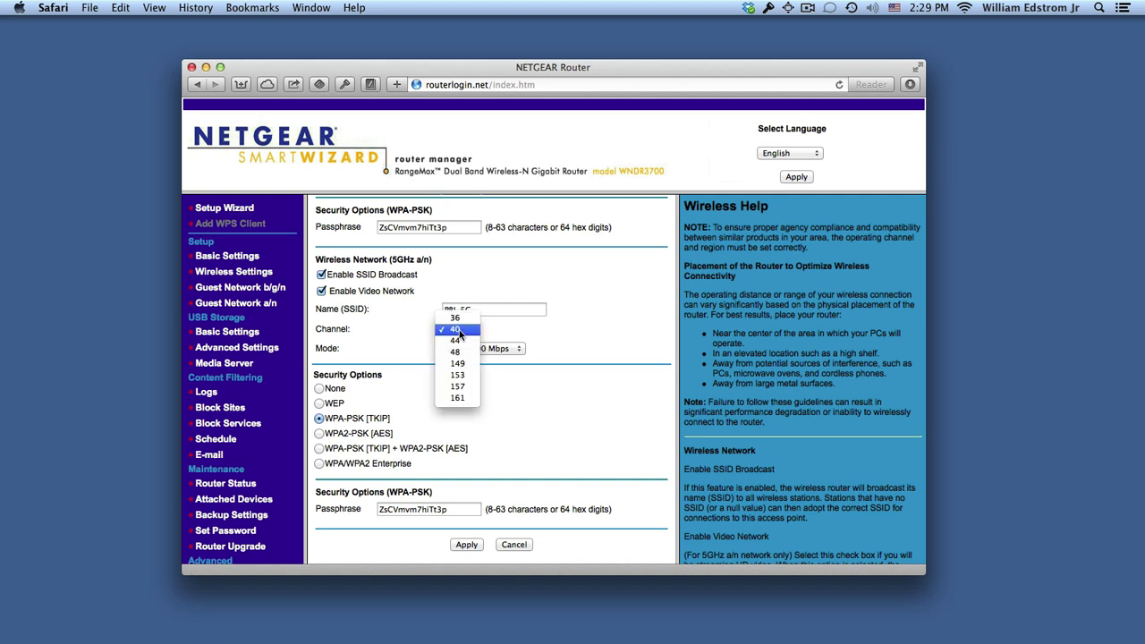
left_click(460, 320)
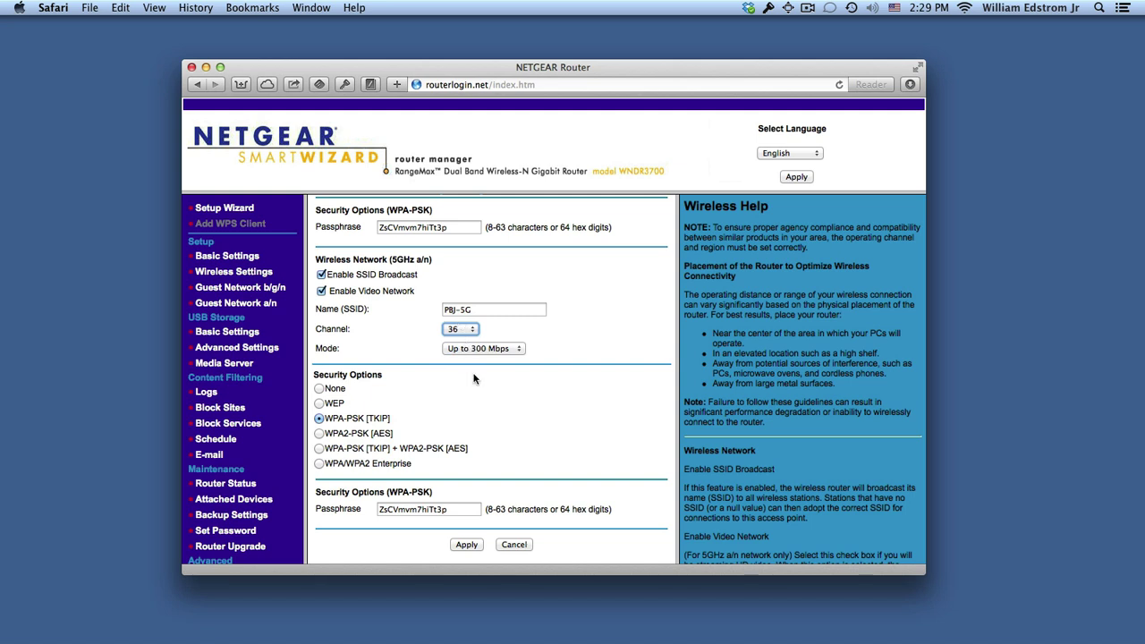
Step: Apply the wireless channel settings
scroll(474, 378, "up", 1)
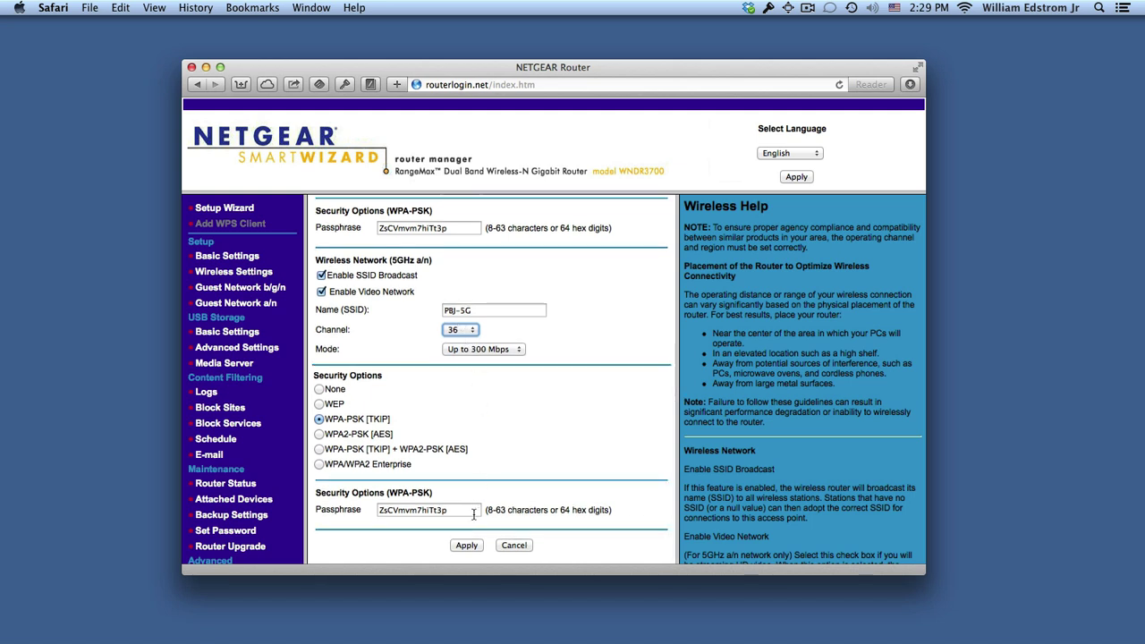
left_click(468, 549)
scroll(463, 468, "down", 1)
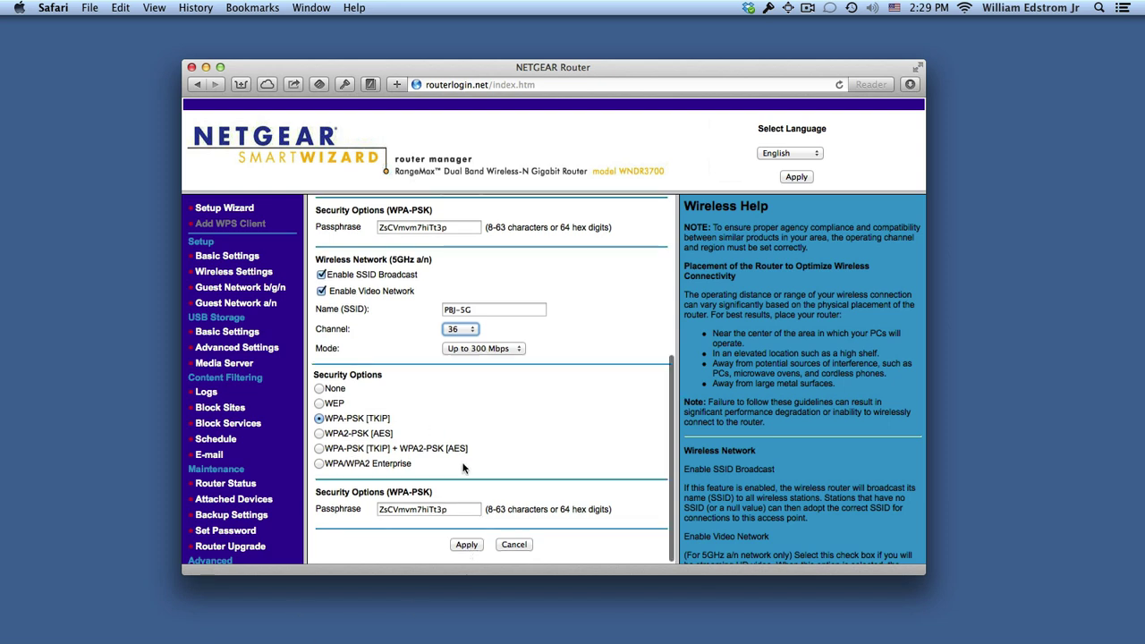